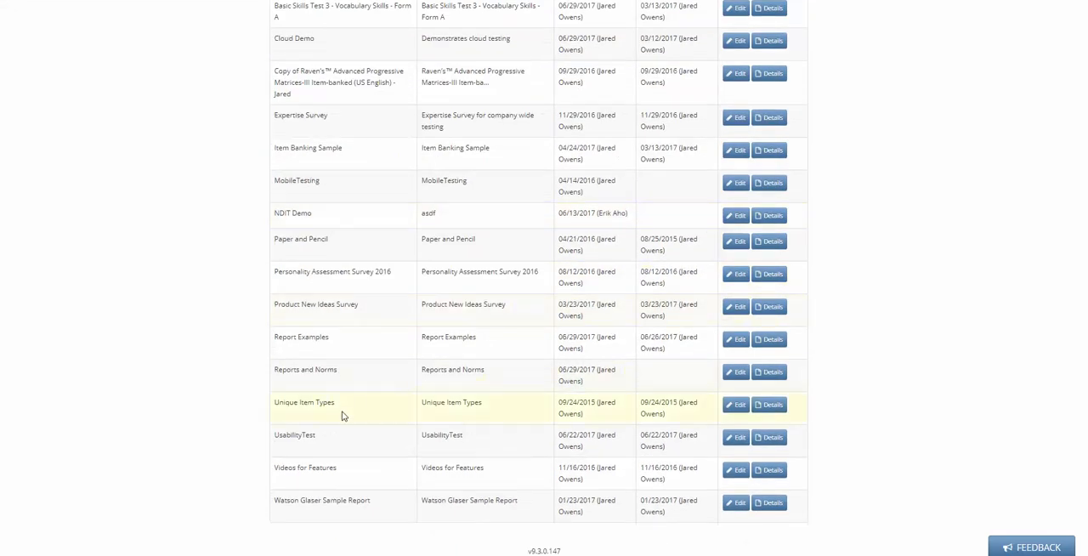
Open the Reports and Norms assessment for editing and review its question sections, scores and available reports.
{"action": "left_click", "coordinate": [736, 373]}
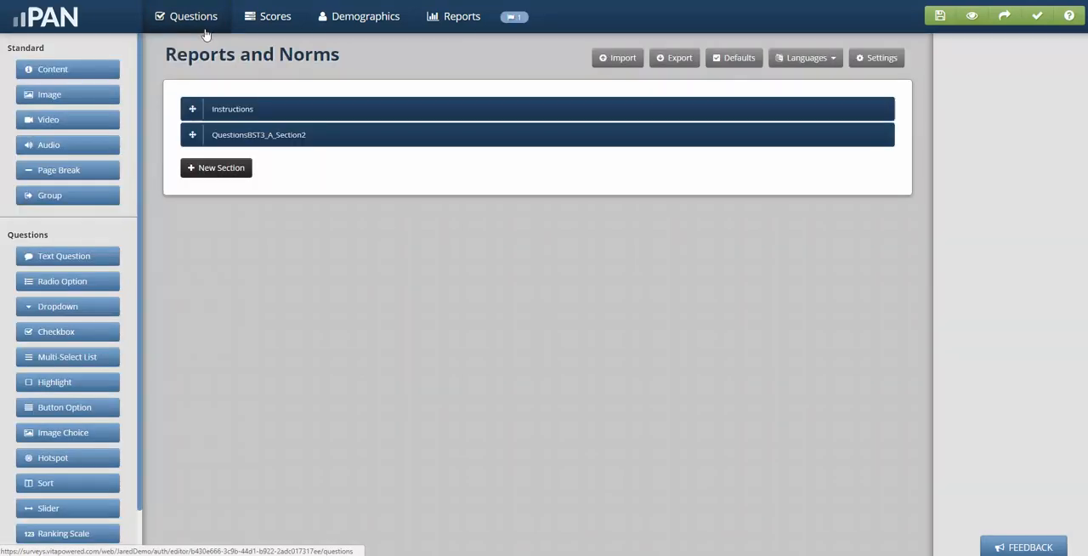
{"action": "left_click", "coordinate": [298, 136]}
{"action": "left_click", "coordinate": [299, 136]}
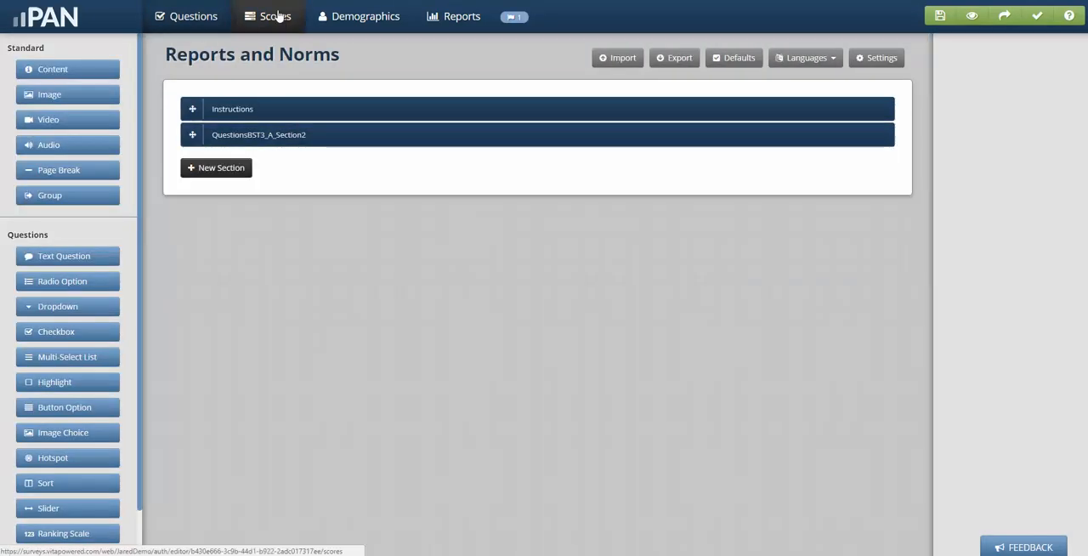
{"action": "left_click", "coordinate": [270, 16]}
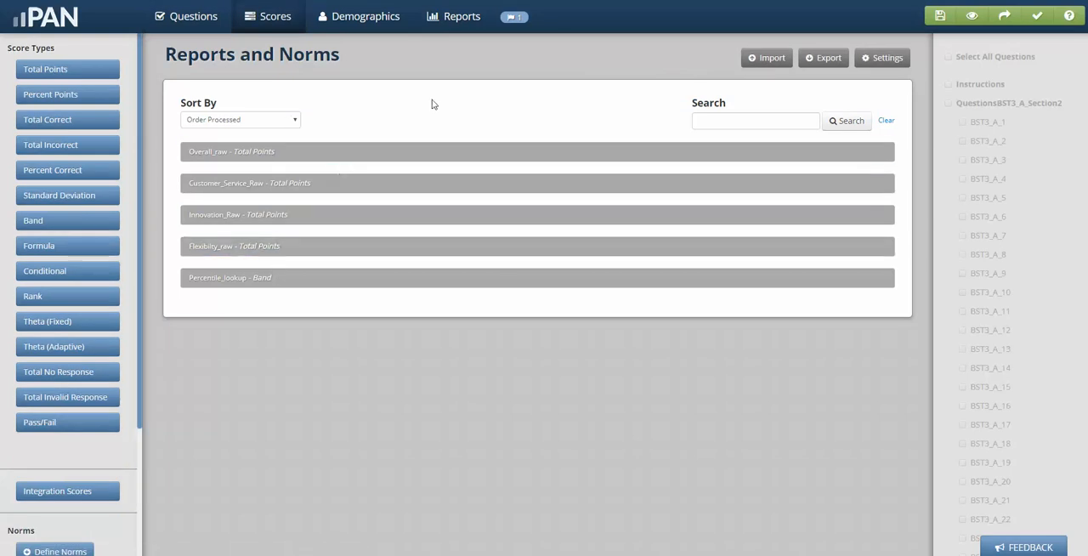
{"action": "left_click", "coordinate": [464, 20]}
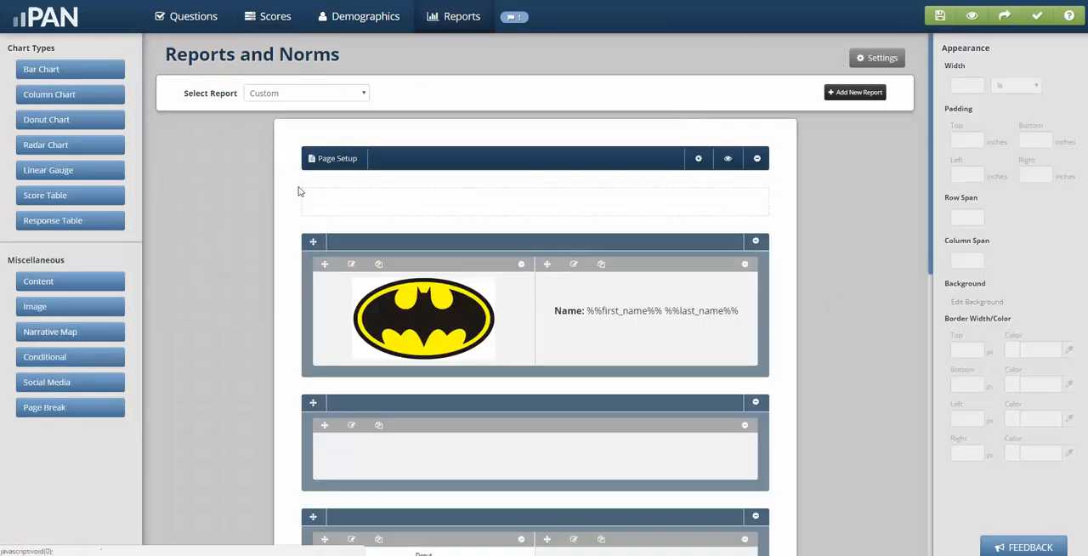
{"action": "left_click", "coordinate": [315, 95]}
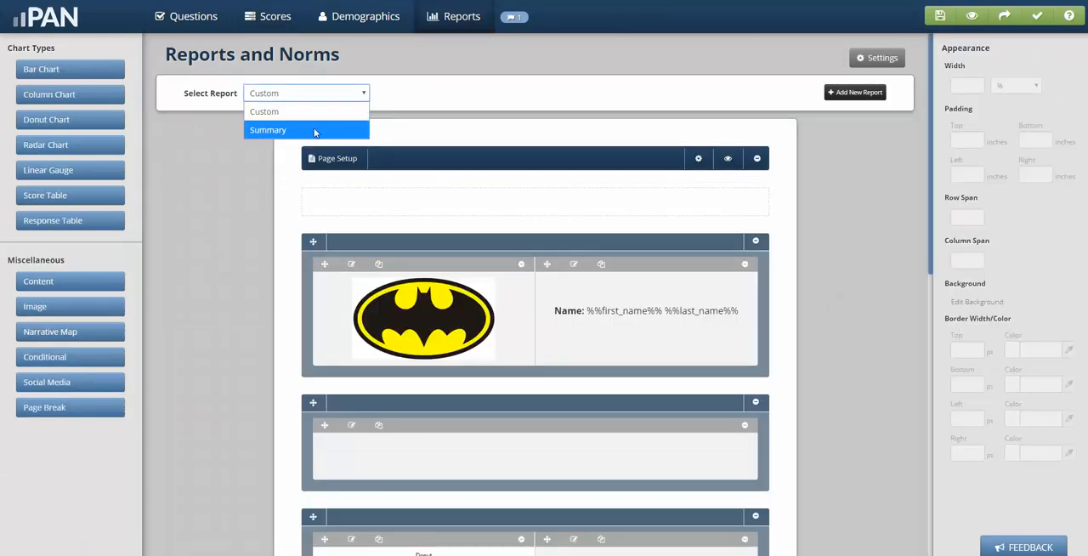
Start defining norms in the assessment's scores and name the first norm Line_workers.
{"action": "left_click", "coordinate": [276, 19]}
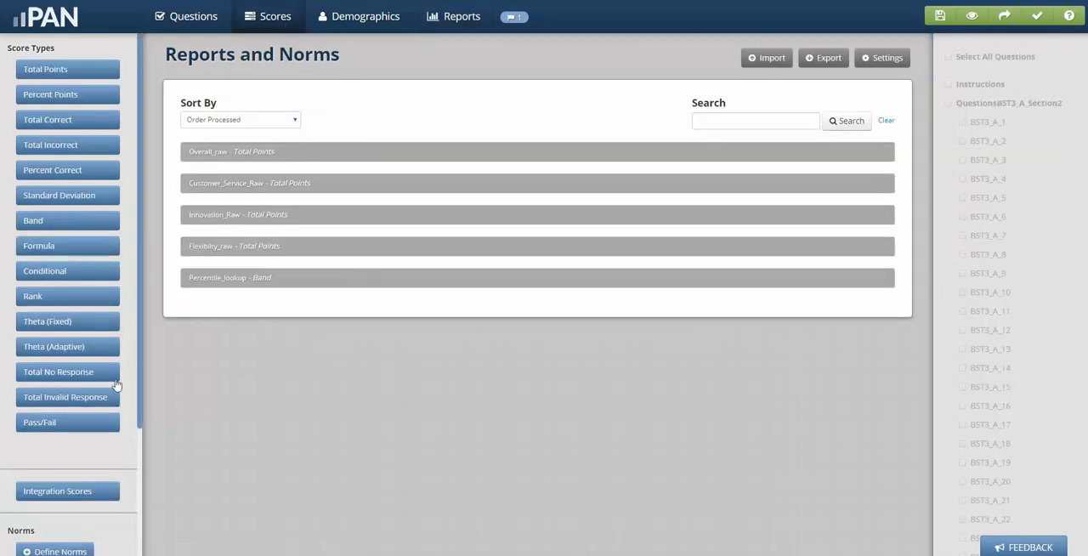
{"action": "left_click_drag", "start_coordinate": [139, 367], "coordinate": [140, 494]}
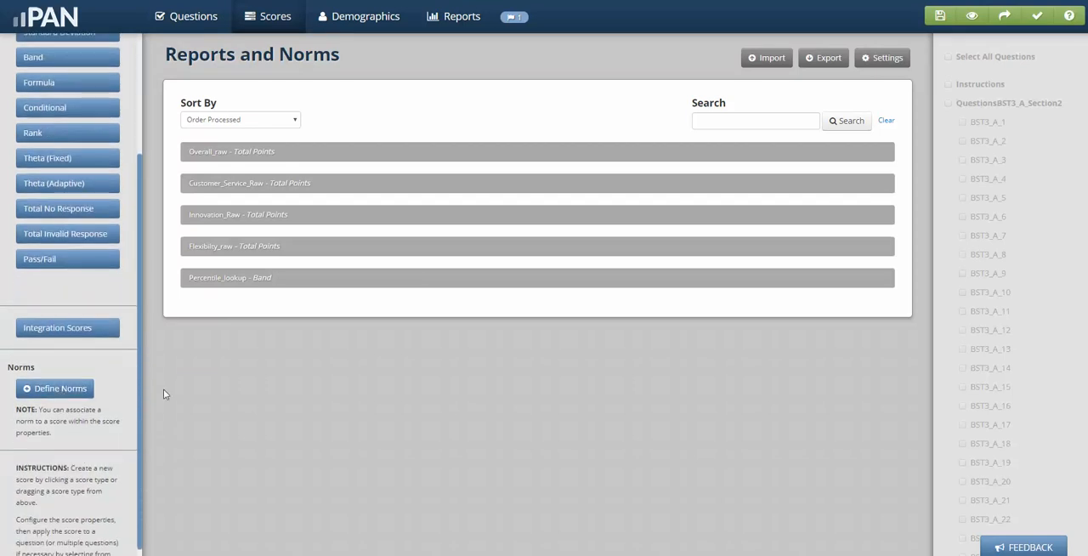
{"action": "left_click", "coordinate": [76, 388]}
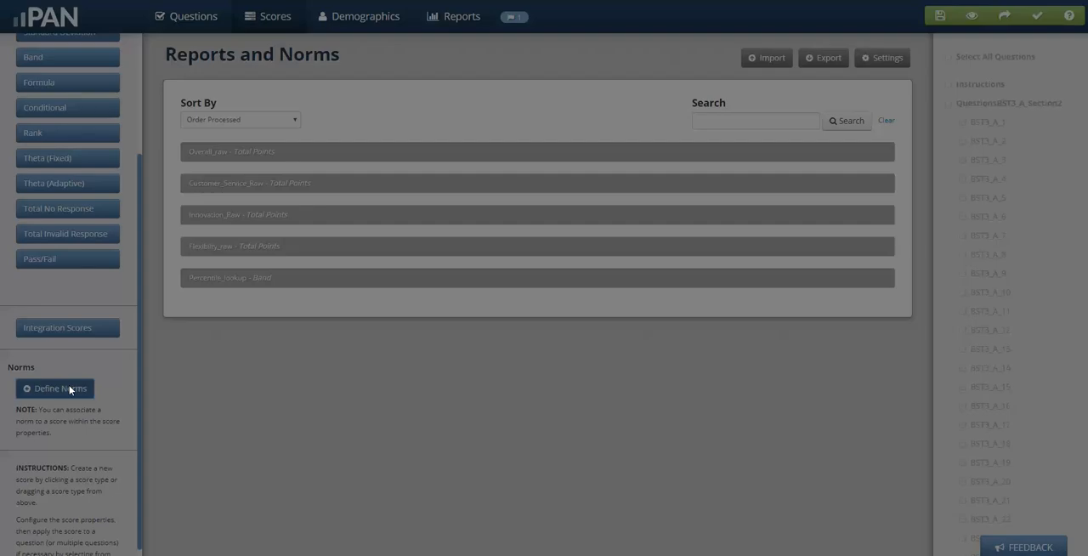
{"action": "left_click_drag", "start_coordinate": [400, 154], "coordinate": [338, 155]}
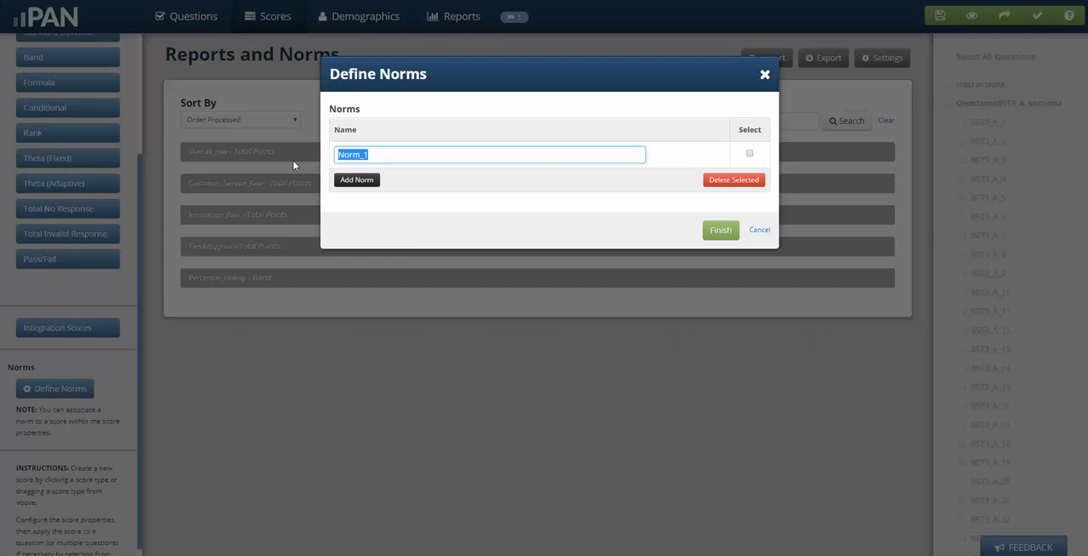
{"action": "type", "text": "Line_wor"}
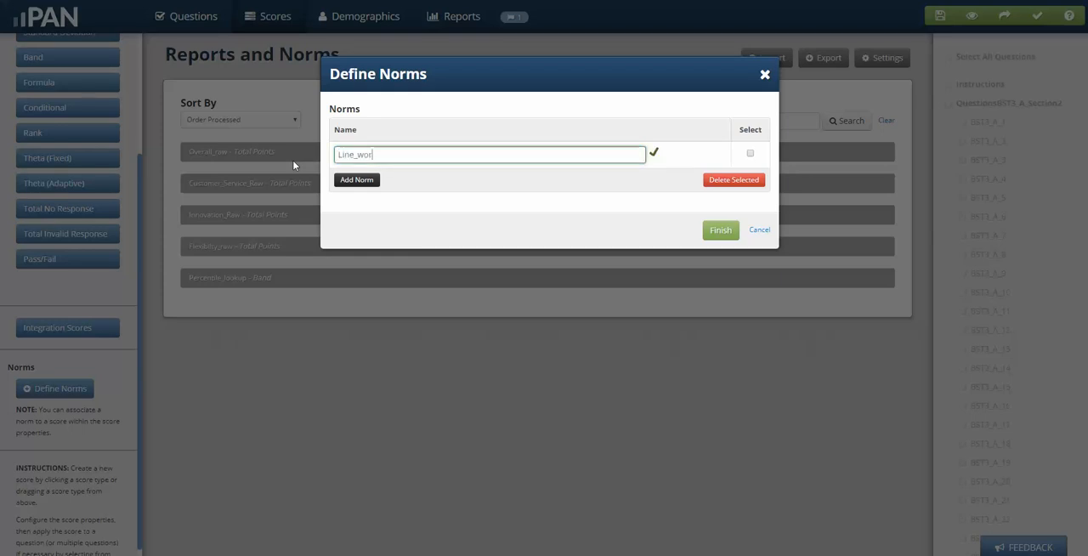
{"action": "type", "text": "kers"}
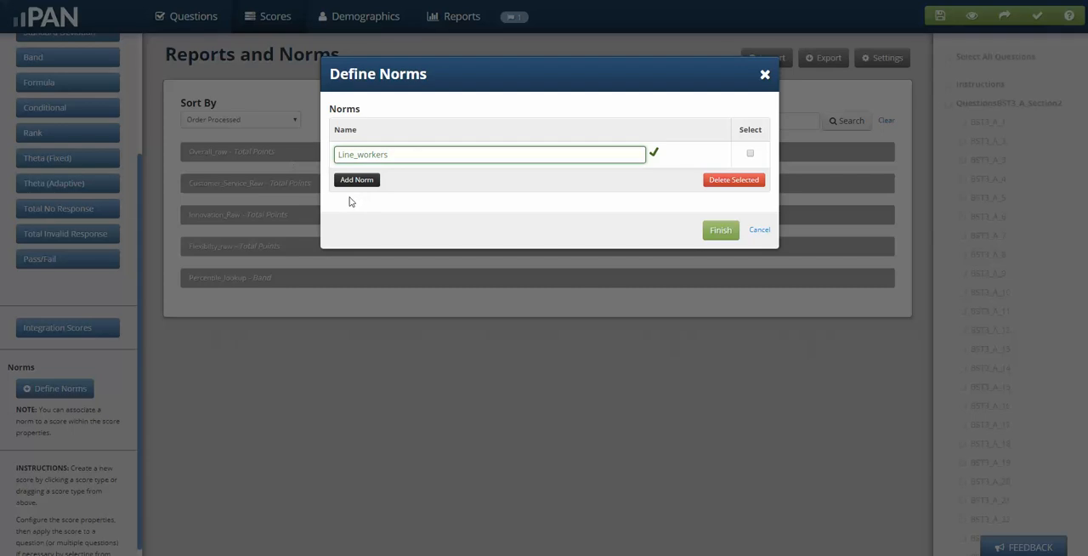
Add a second norm named Supervisors.
{"action": "left_click", "coordinate": [349, 184]}
{"action": "left_click_drag", "start_coordinate": [363, 182], "coordinate": [245, 184]}
{"action": "left_click", "coordinate": [392, 179]}
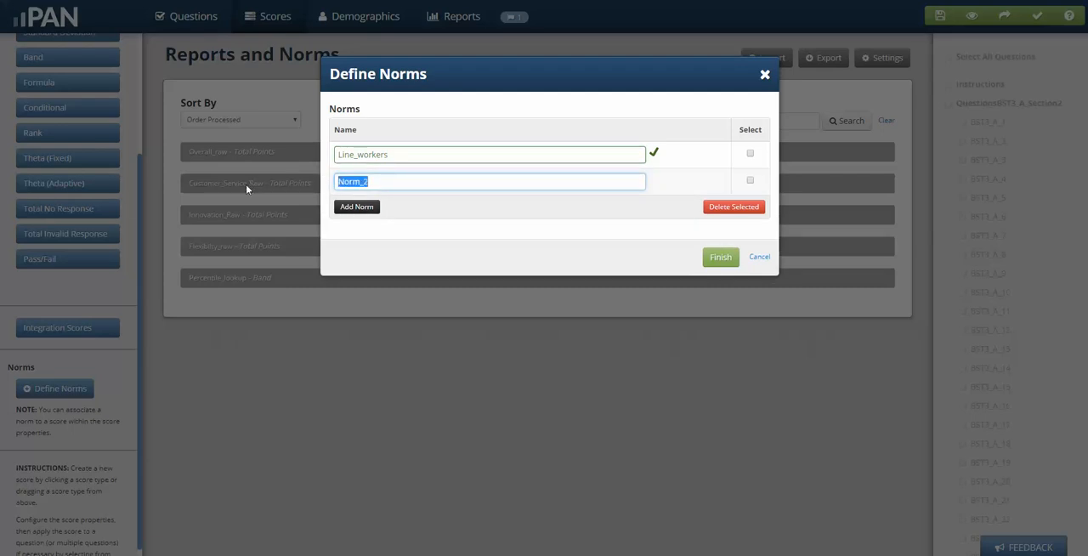
{"action": "type", "text": "super"}
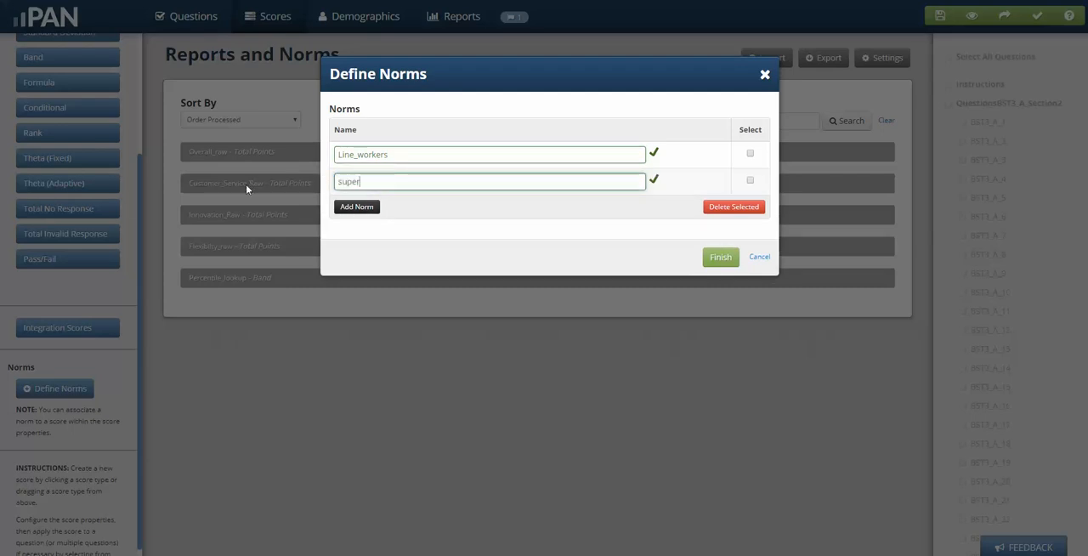
{"action": "key", "text": "BackSpace"}
{"action": "key", "text": "BackSpace"}
{"action": "key", "text": "BackSpace"}
{"action": "key", "text": "BackSpace"}
{"action": "type", "text": "Supervisors"}
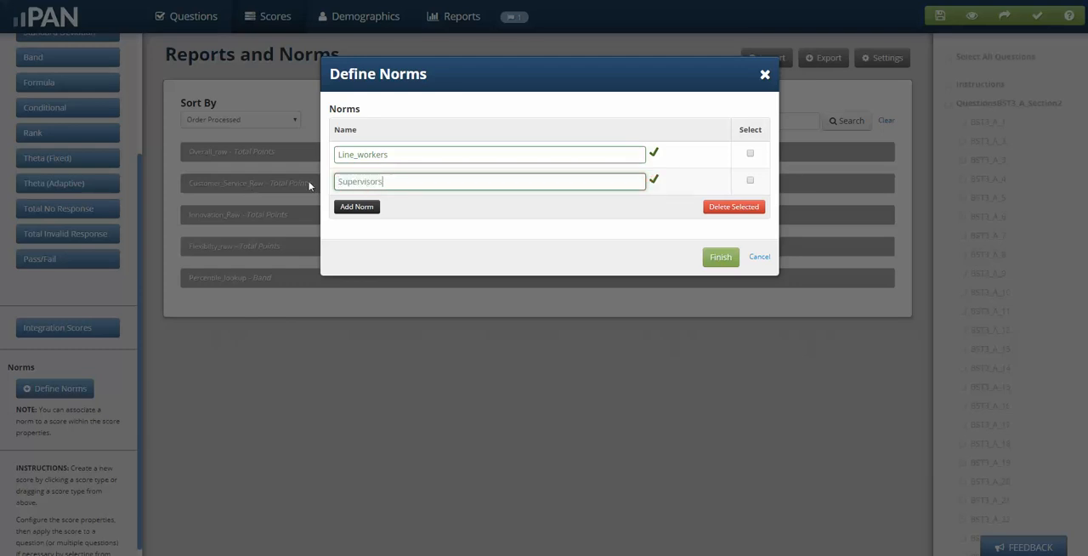
Add a third norm named Executives and finish defining the norms.
{"action": "left_click", "coordinate": [361, 208]}
{"action": "double_click", "coordinate": [366, 209]}
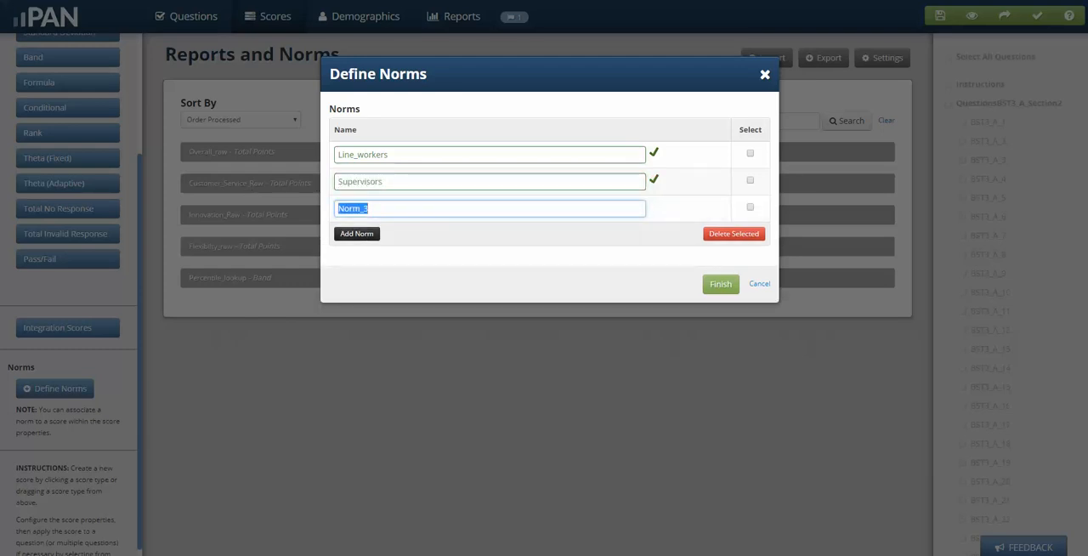
{"action": "type", "text": "Ex"}
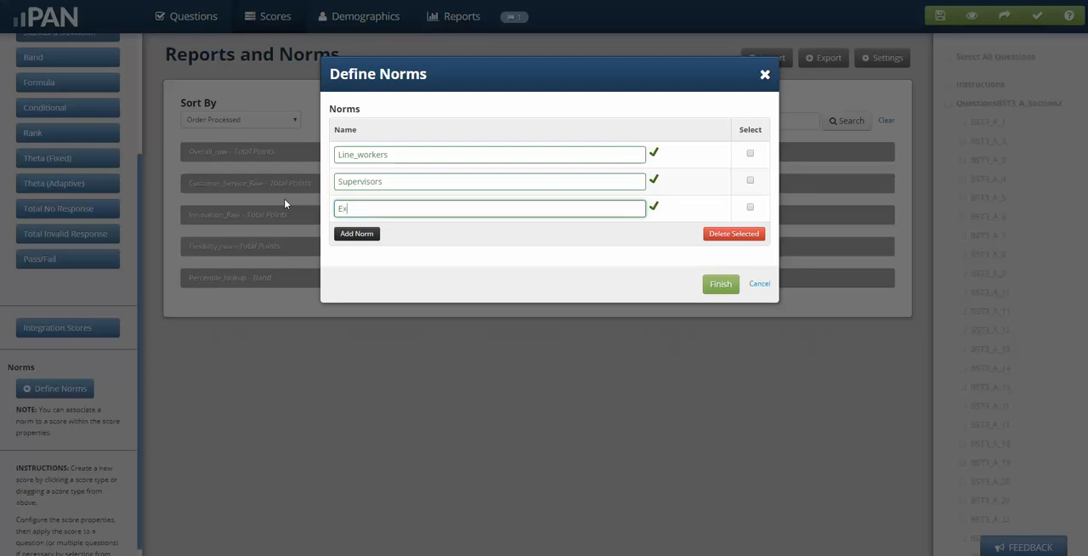
{"action": "type", "text": "ecutives"}
{"action": "left_click", "coordinate": [723, 285]}
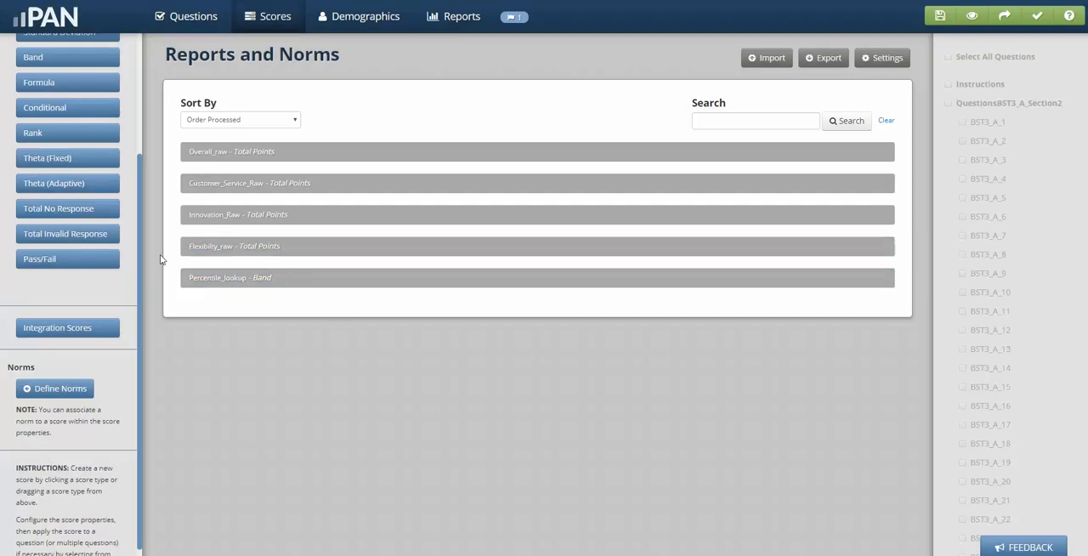
In the Percentile_lookup band score, add a Line_workers range from 1 to 28 with the result Fail.
{"action": "scroll", "coordinate": [142, 256], "scroll_direction": "up", "scroll_amount": 3}
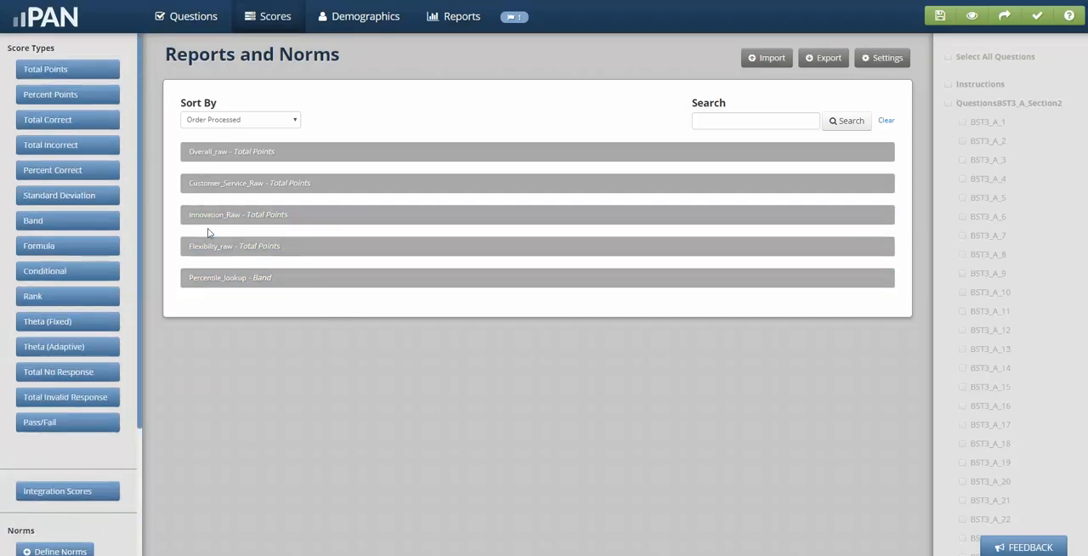
{"action": "left_click", "coordinate": [252, 279]}
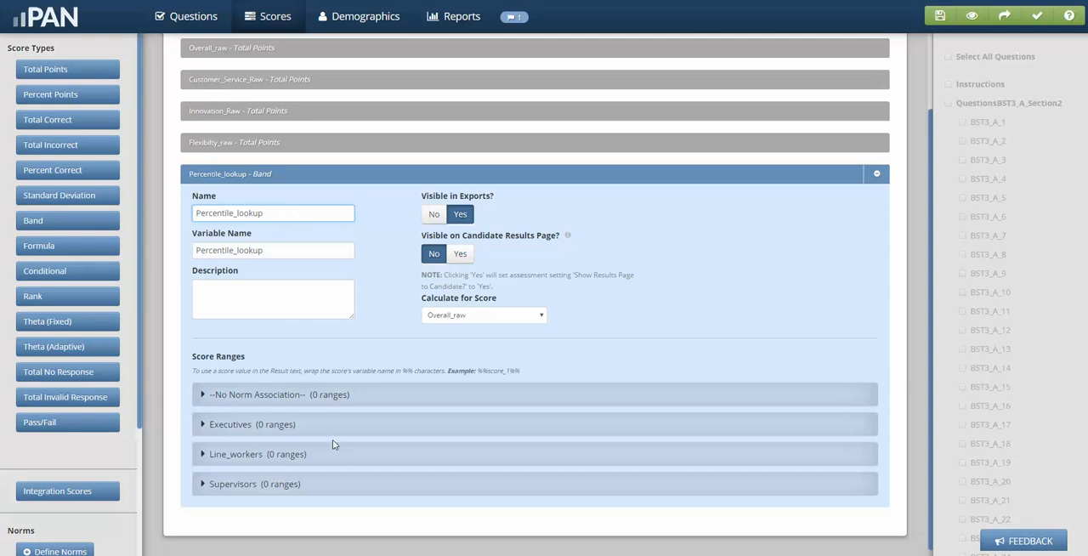
{"action": "left_click", "coordinate": [232, 458]}
{"action": "scroll", "coordinate": [255, 450], "scroll_direction": "down", "scroll_amount": 1}
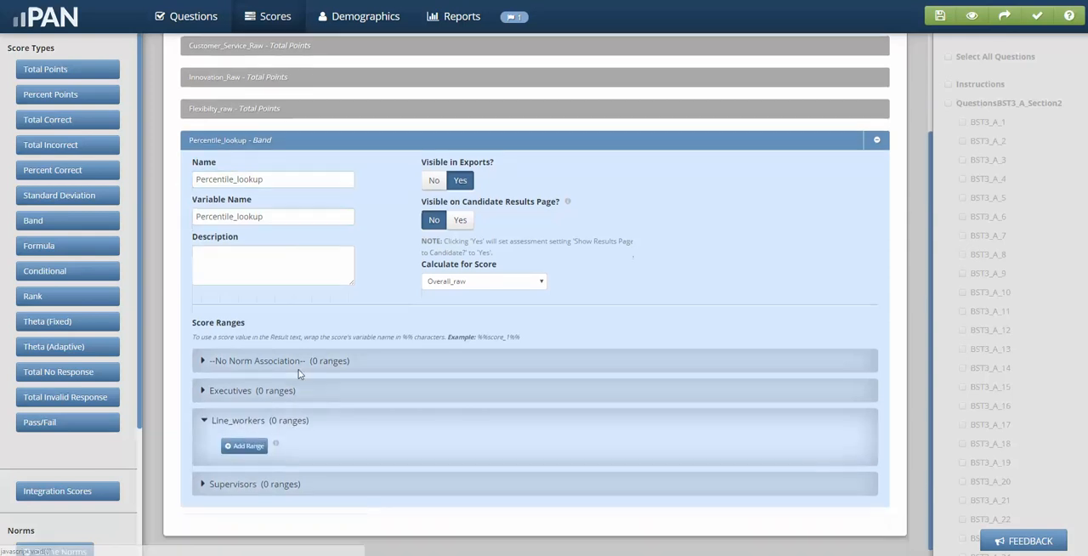
{"action": "left_click", "coordinate": [242, 446]}
{"action": "left_click", "coordinate": [287, 450]}
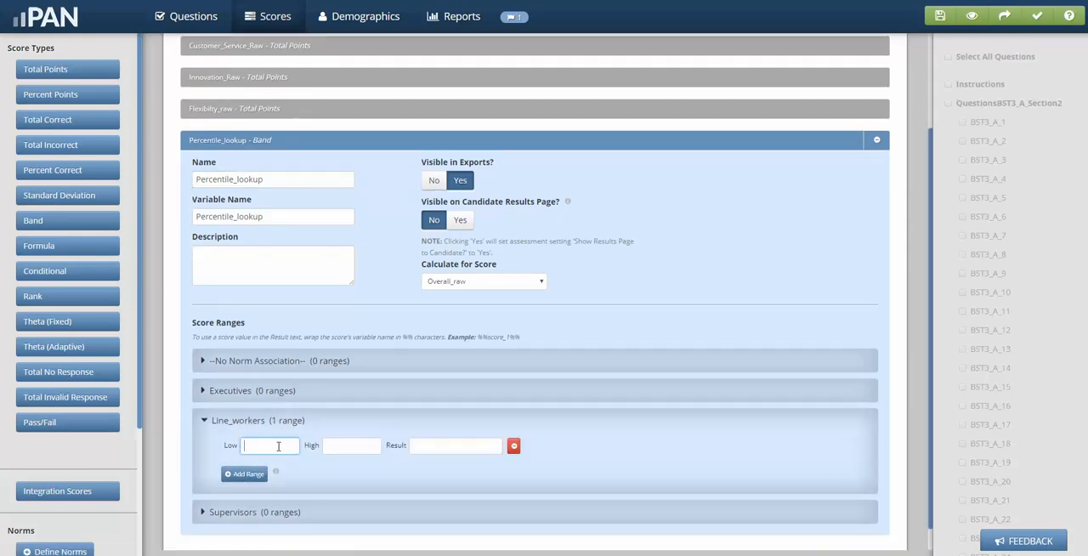
{"action": "left_click", "coordinate": [365, 450]}
{"action": "type", "text": "28"}
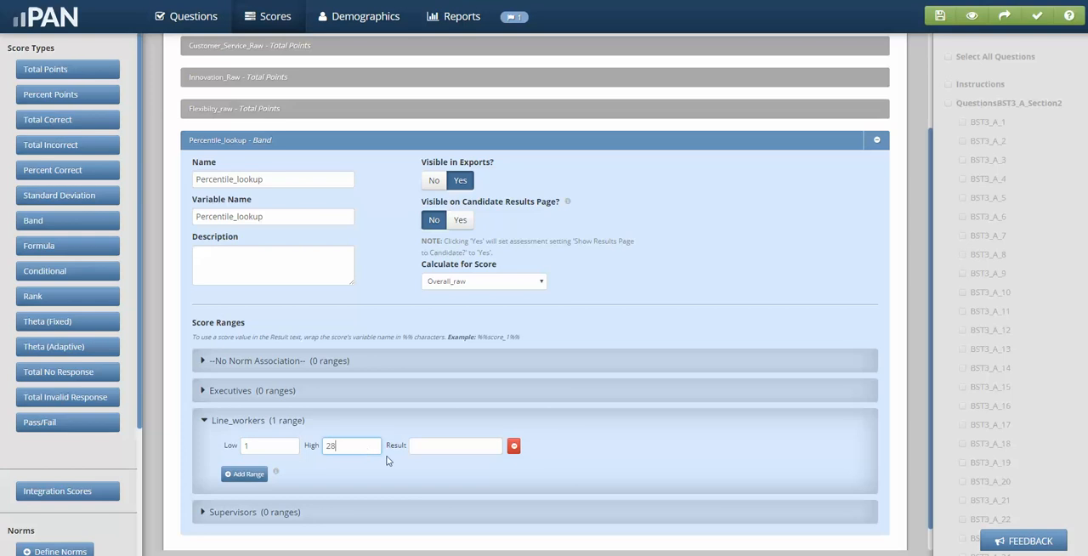
{"action": "left_click", "coordinate": [466, 446]}
{"action": "type", "text": "Fail"}
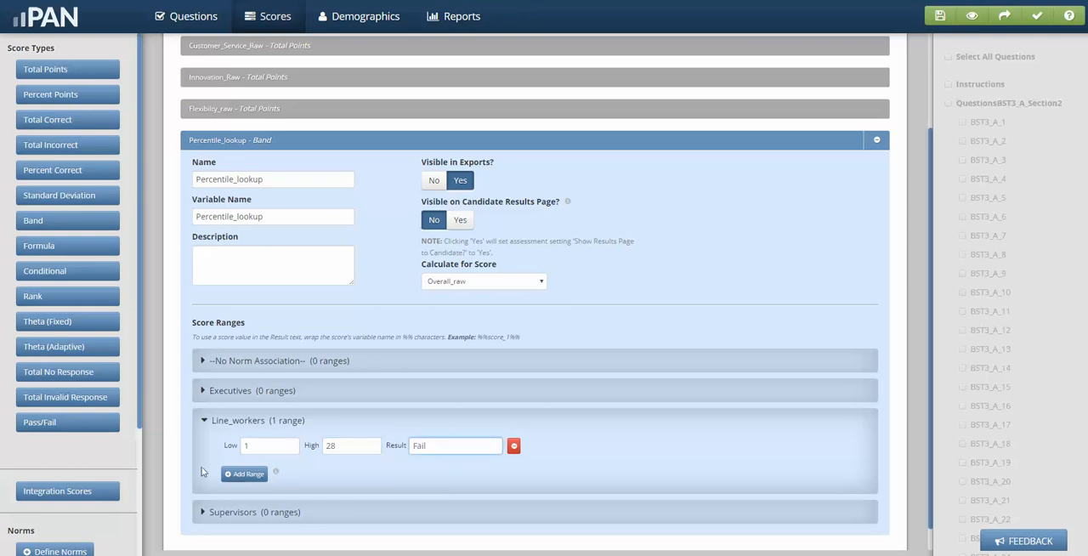
Add a second Line_workers range from 29 to 69 with the result "Approve with reservation".
{"action": "left_click", "coordinate": [244, 473]}
{"action": "left_click", "coordinate": [262, 474]}
{"action": "type", "text": "2"}
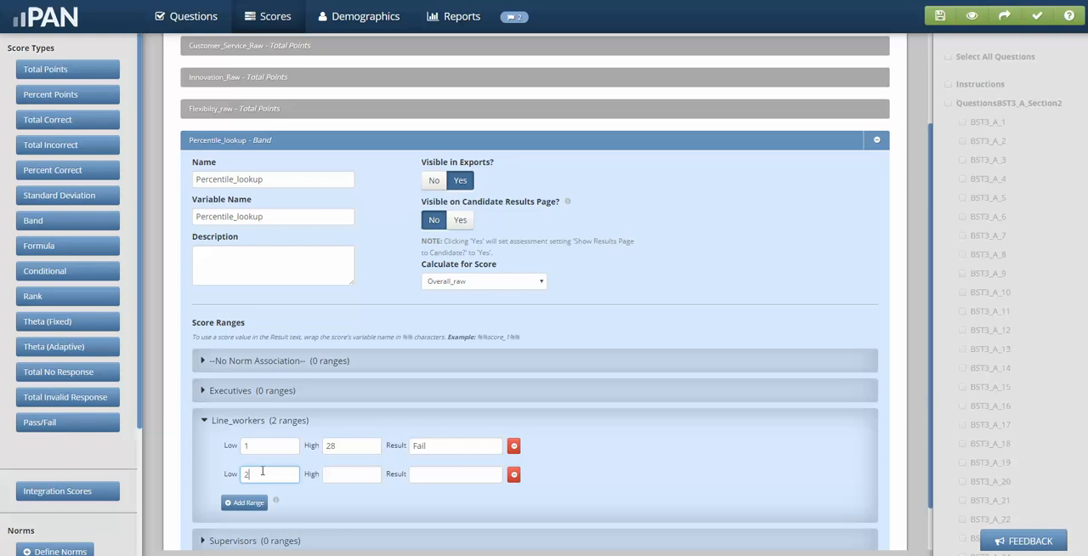
{"action": "type", "text": "9"}
{"action": "left_click", "coordinate": [348, 473]}
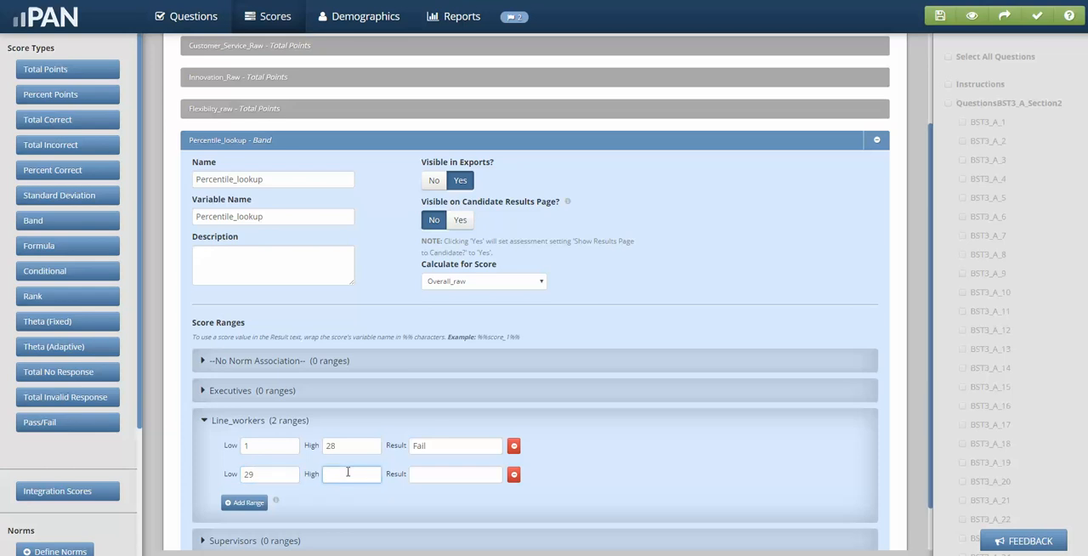
{"action": "type", "text": "69"}
{"action": "left_click", "coordinate": [430, 474]}
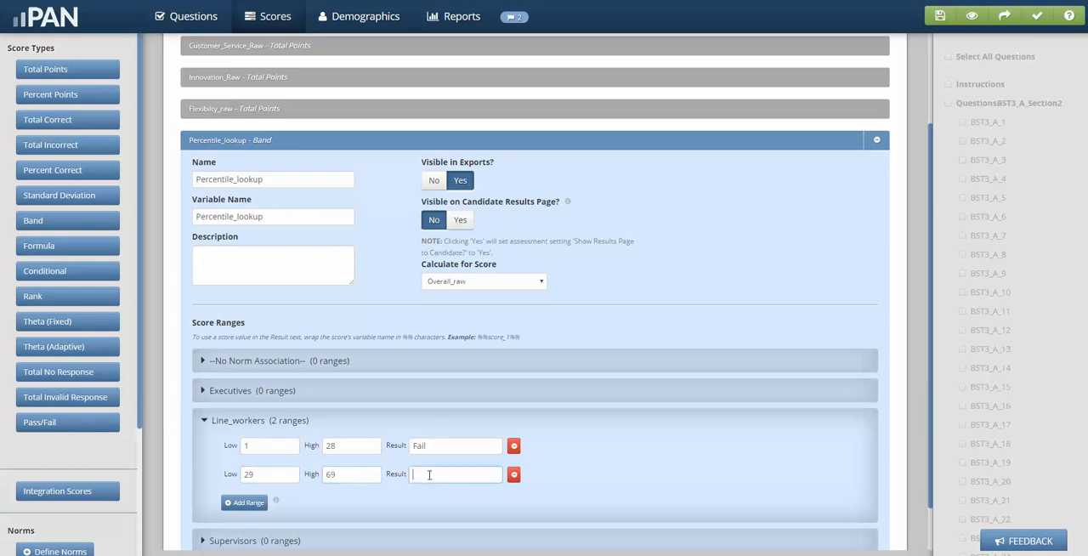
{"action": "type", "text": "Approve with reservation"}
Add a third Line_workers range from 70 to 100 with the result Pass.
{"action": "scroll", "coordinate": [806, 296], "scroll_direction": "down", "scroll_amount": 1}
{"action": "left_click", "coordinate": [242, 444]}
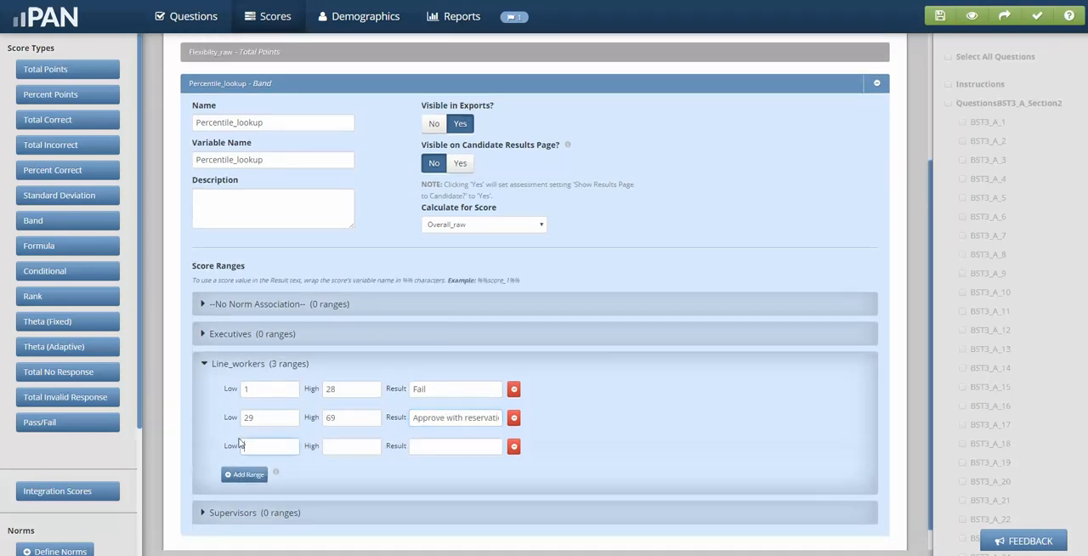
{"action": "left_click", "coordinate": [264, 443]}
{"action": "type", "text": "70"}
{"action": "left_click", "coordinate": [361, 451]}
{"action": "type", "text": "100"}
{"action": "left_click", "coordinate": [421, 450]}
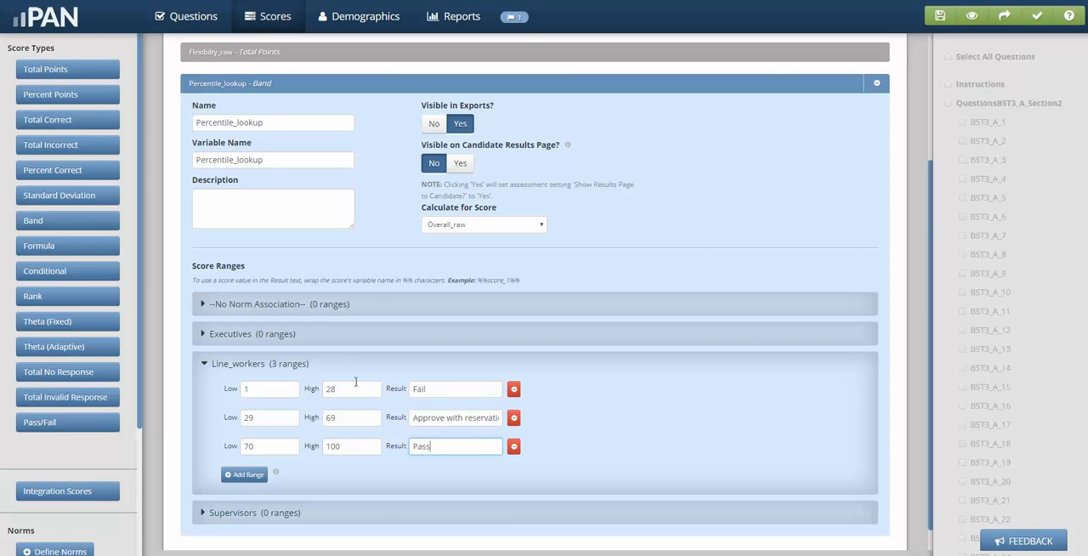
Add a Supervisors range from 1 to 45 with the result Fail in the Percentile_lookup band.
{"action": "scroll", "coordinate": [271, 229], "scroll_direction": "down", "scroll_amount": 1}
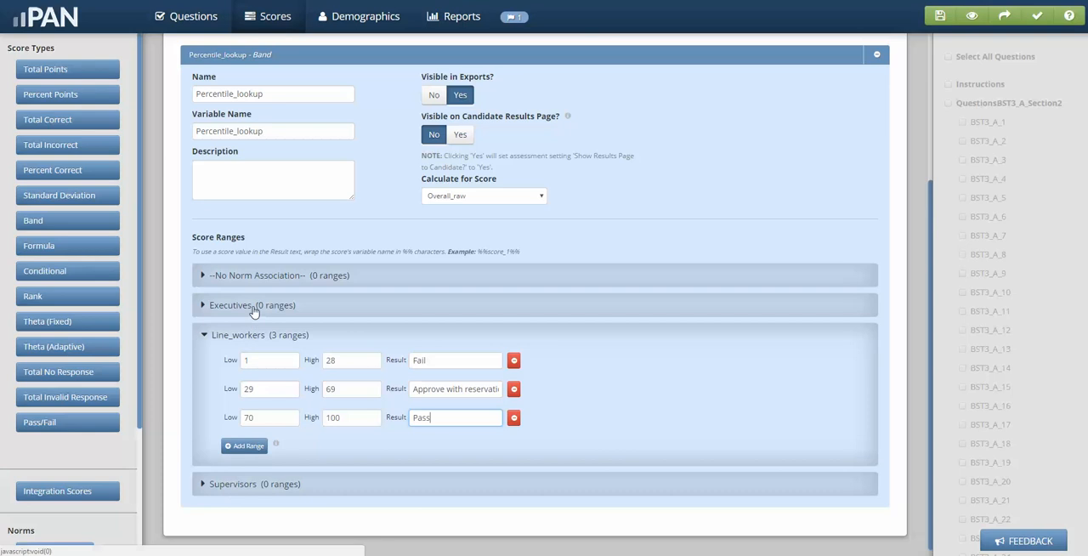
{"action": "left_click", "coordinate": [255, 484]}
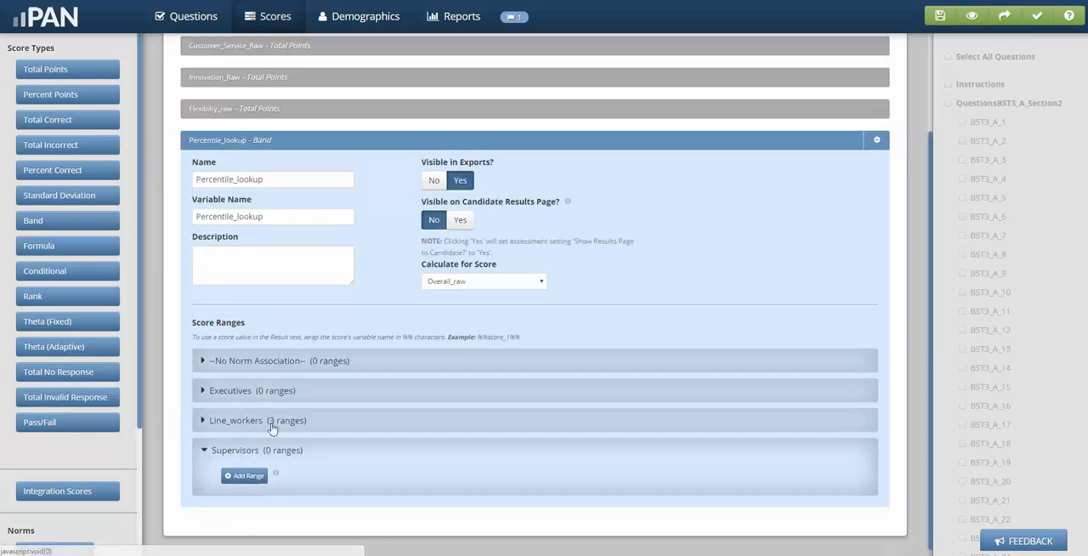
{"action": "left_click", "coordinate": [247, 472]}
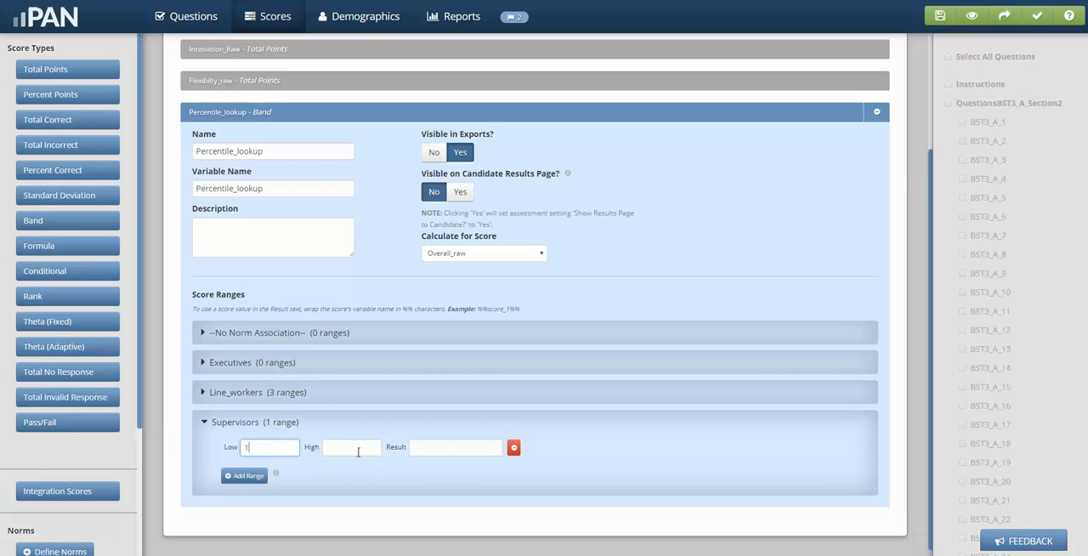
{"action": "left_click", "coordinate": [358, 452]}
{"action": "type", "text": "45"}
{"action": "left_click", "coordinate": [423, 446]}
{"action": "type", "text": "Fail"}
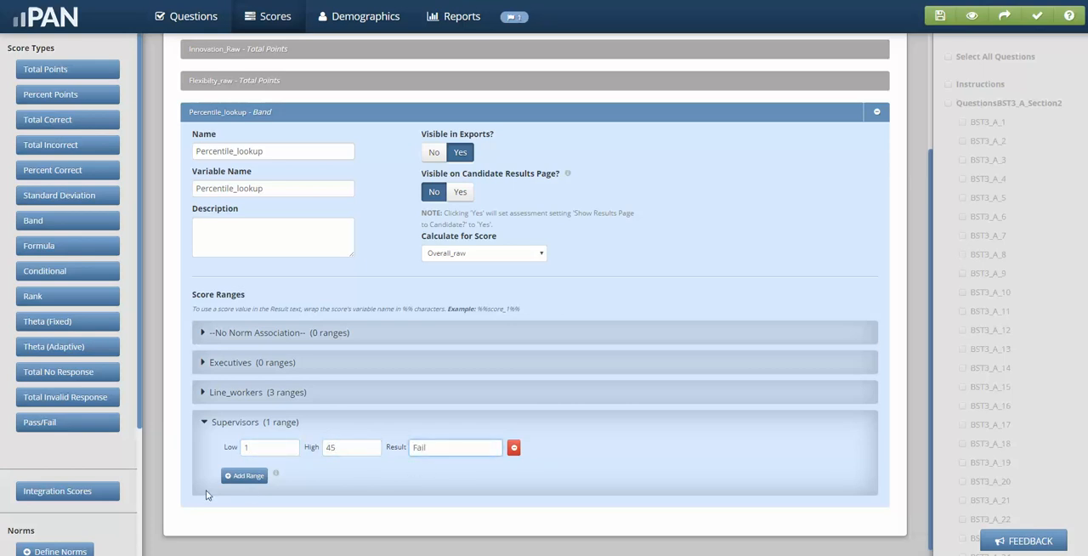
Add a second Supervisors range from 46 to 70 with the result "Recommend with reservation".
{"action": "left_click", "coordinate": [247, 476]}
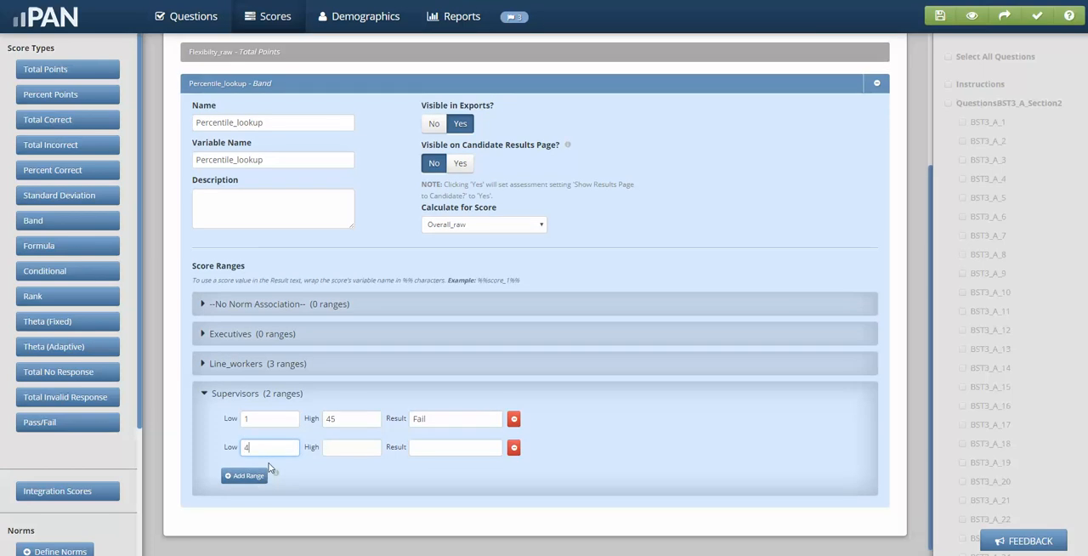
{"action": "type", "text": "46"}
{"action": "left_click", "coordinate": [363, 445]}
{"action": "type", "text": "70"}
{"action": "left_click", "coordinate": [422, 451]}
{"action": "type", "text": "Recommendat"}
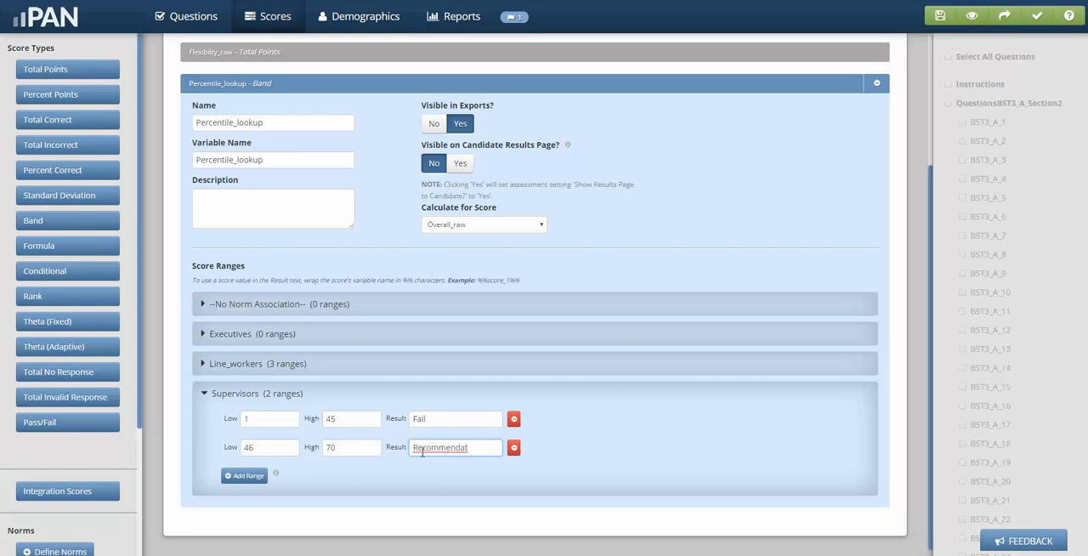
{"action": "key", "text": "BackSpace"}
{"action": "key", "text": "BackSpace"}
{"action": "type", "text": "with reservation"}
Add a third Supervisors range from 71 to 100 with the result Pass.
{"action": "left_click", "coordinate": [244, 475]}
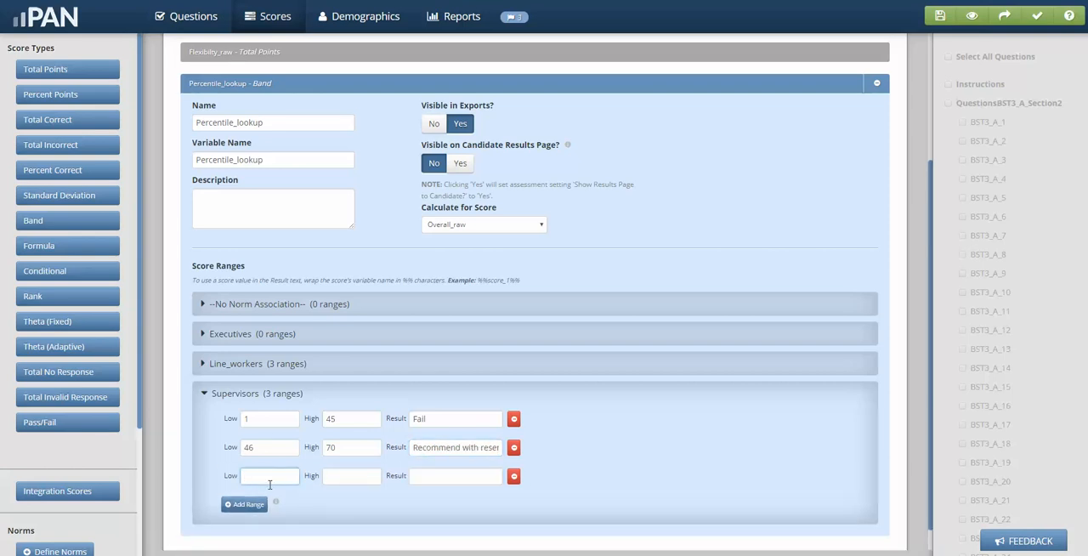
{"action": "left_click", "coordinate": [371, 476]}
{"action": "type", "text": "100"}
{"action": "left_click", "coordinate": [425, 476]}
{"action": "type", "text": "Pass"}
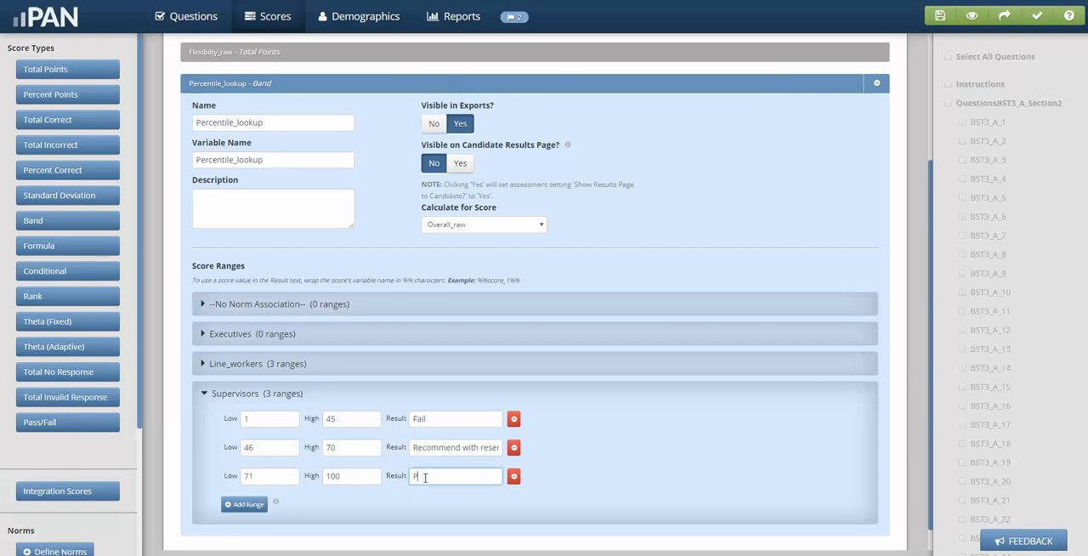
Compare the low value of the second Line_workers range with that of the second Supervisors range.
{"action": "left_click", "coordinate": [226, 364]}
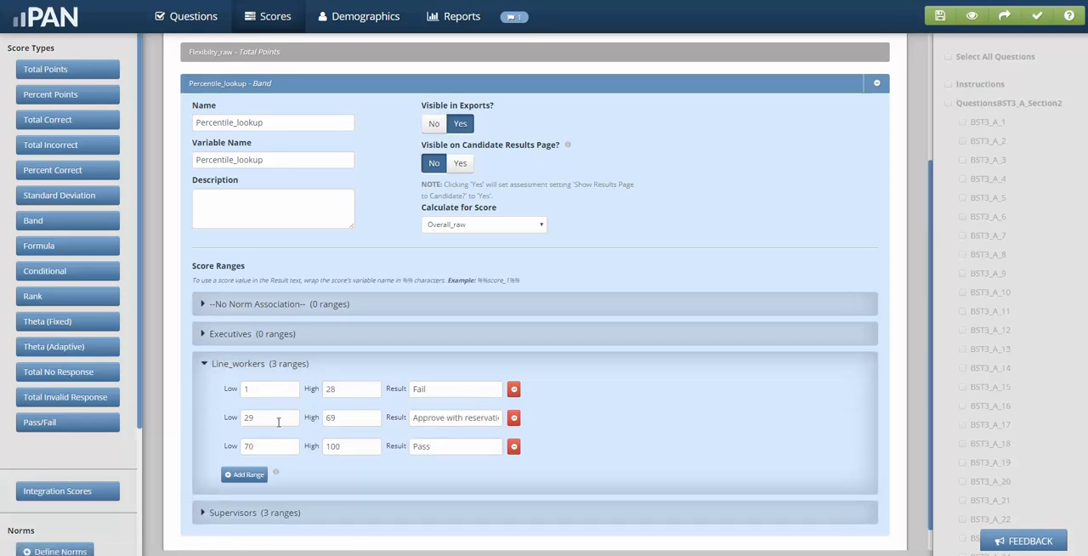
{"action": "double_click", "coordinate": [256, 417]}
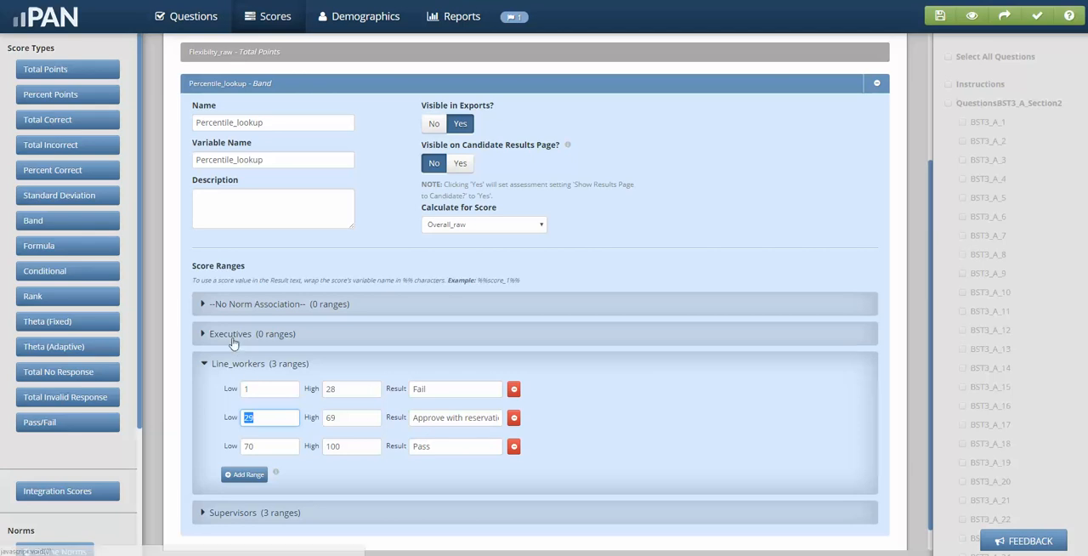
{"action": "left_click", "coordinate": [238, 514]}
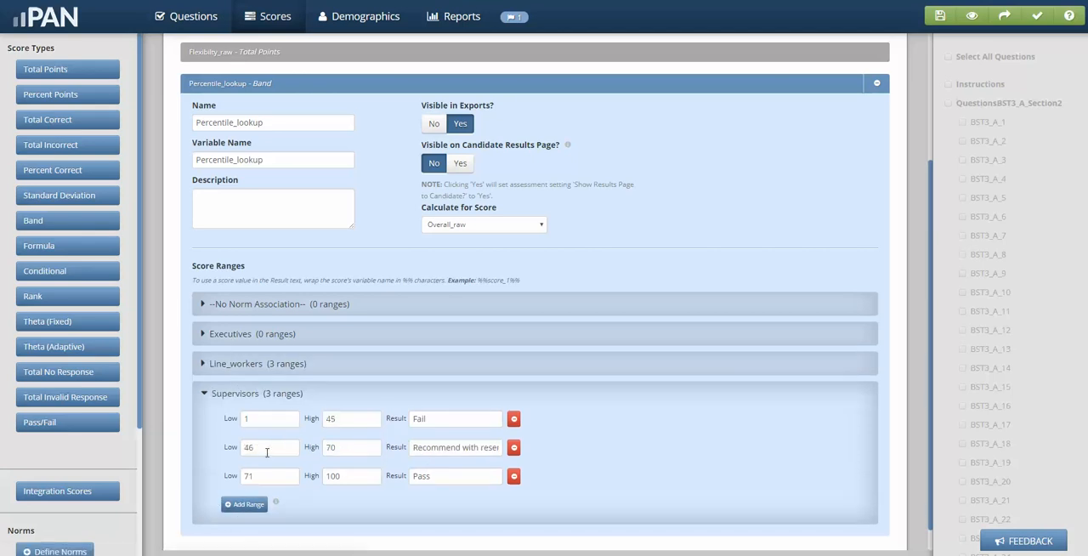
{"action": "double_click", "coordinate": [256, 447]}
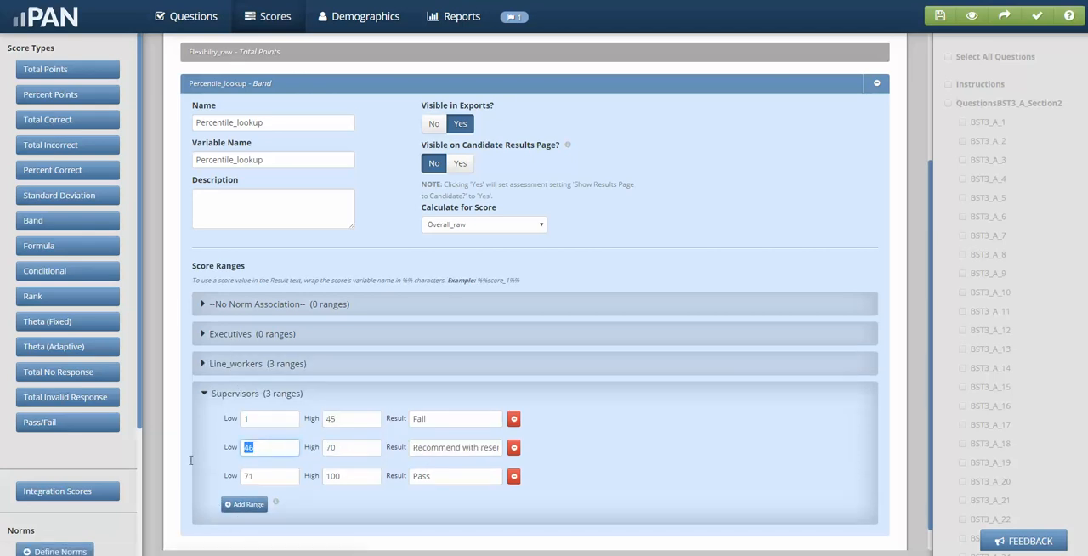
Add three score ranges for Executives, with the first one starting at 1.
{"action": "left_click", "coordinate": [250, 337]}
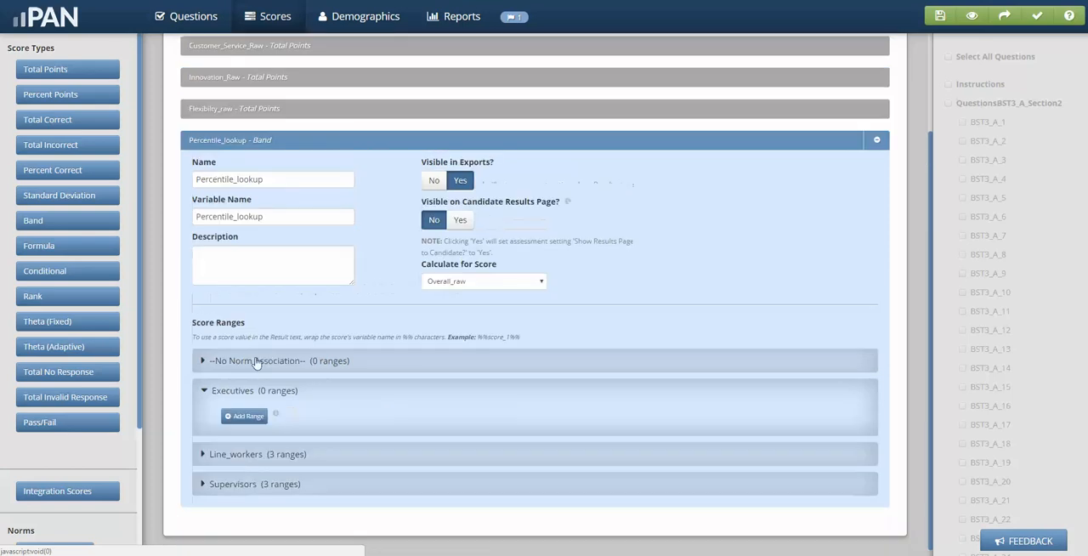
{"action": "left_click", "coordinate": [249, 416]}
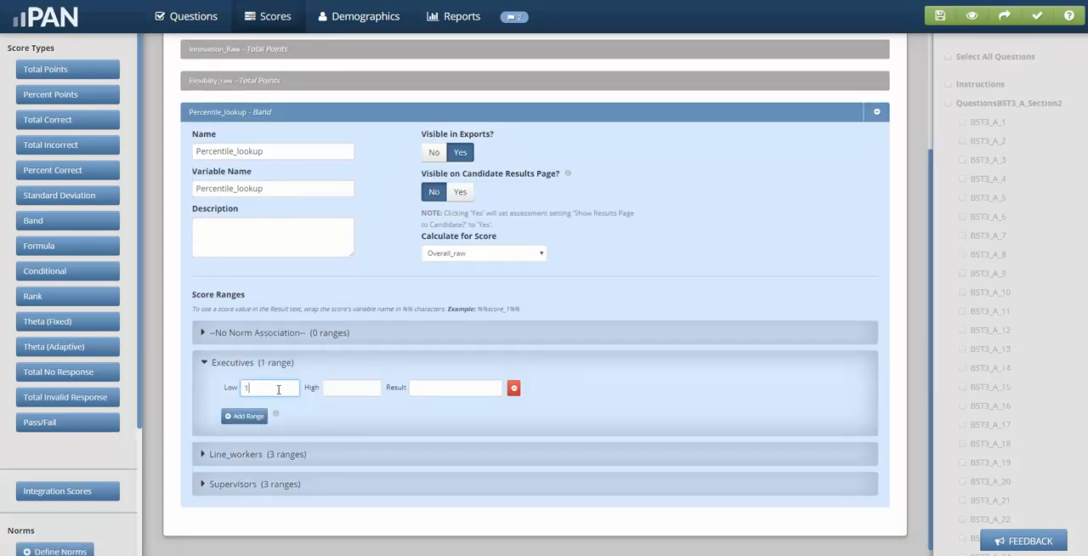
{"action": "type", "text": "1"}
{"action": "left_click", "coordinate": [248, 417]}
{"action": "left_click", "coordinate": [255, 417]}
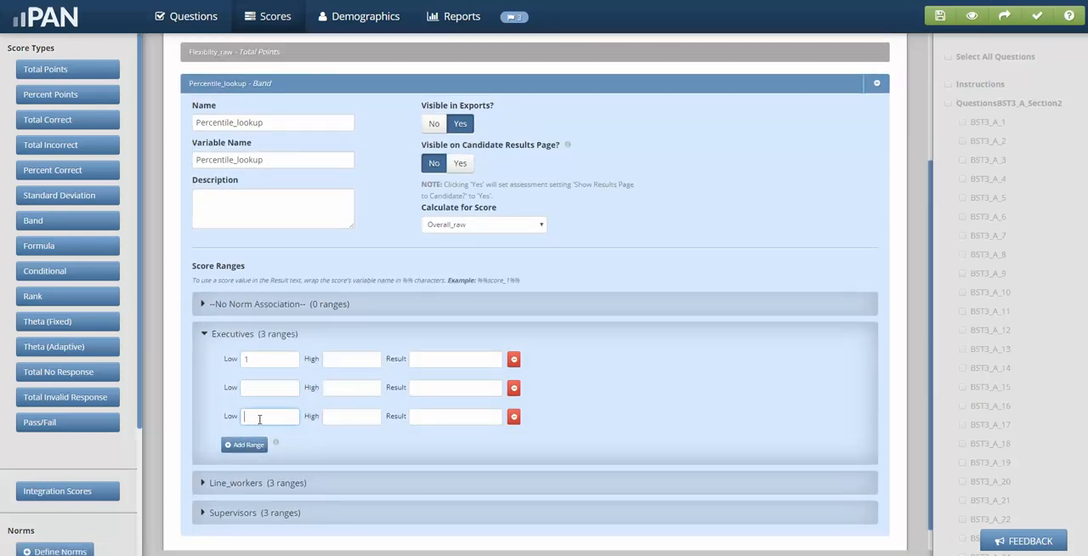
Set the third Executives range to run from 80 to 100.
{"action": "type", "text": "80"}
{"action": "left_click", "coordinate": [336, 419]}
{"action": "type", "text": "100"}
Set the first Executives range's high value to 55 and the second range to run from 56 to 79.
{"action": "left_click", "coordinate": [255, 388]}
{"action": "left_click", "coordinate": [334, 361]}
{"action": "type", "text": "55"}
{"action": "left_click", "coordinate": [267, 395]}
{"action": "left_click", "coordinate": [348, 392]}
Enter the result Fail for the first Executives range and Reservation for the second, and collapse the Executives group.
{"action": "left_click", "coordinate": [447, 354]}
{"action": "type", "text": "Fail"}
{"action": "key", "text": "Tab"}
{"action": "left_click", "coordinate": [465, 387]}
{"action": "type", "text": "Reservation"}
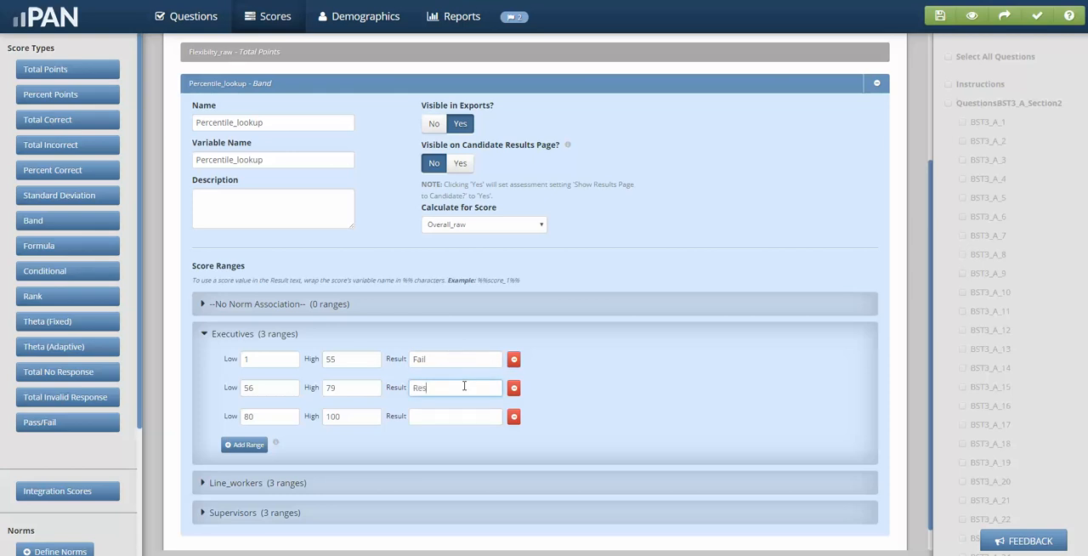
{"action": "left_click", "coordinate": [428, 421]}
{"action": "left_click", "coordinate": [263, 334]}
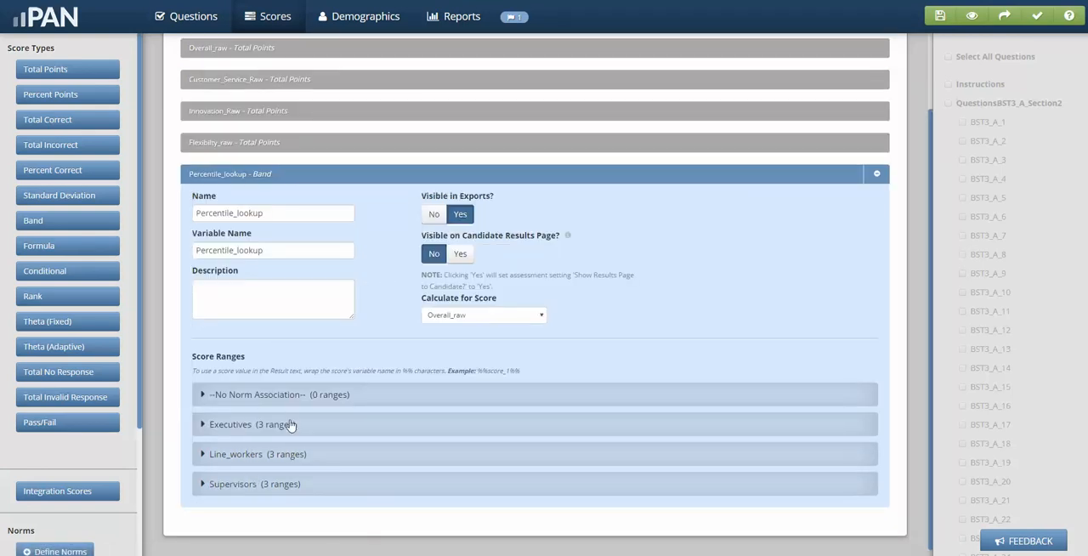
{"action": "scroll", "coordinate": [502, 329], "scroll_direction": "up", "scroll_amount": 2}
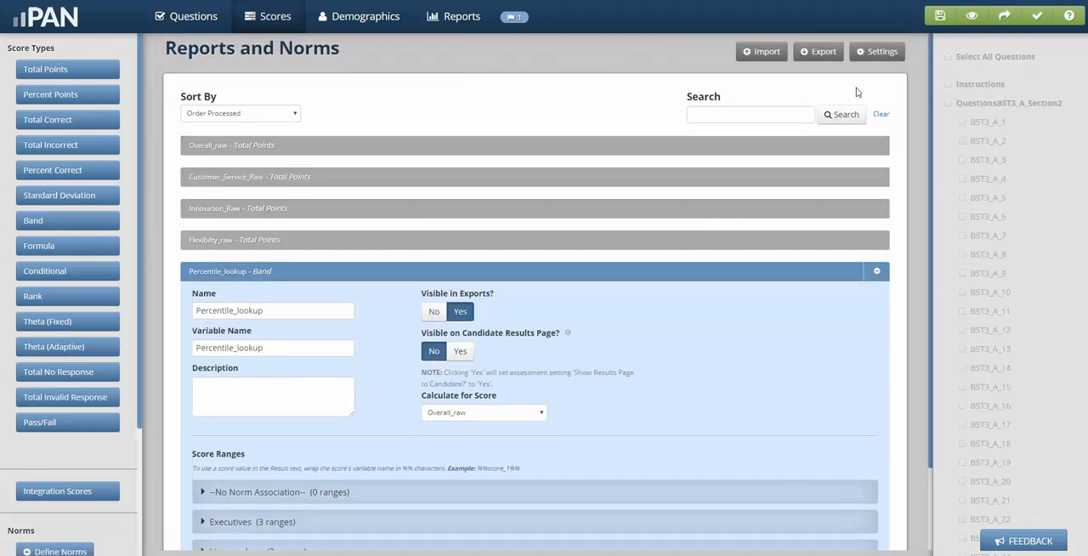
{"action": "scroll", "coordinate": [648, 321], "scroll_direction": "down", "scroll_amount": 2}
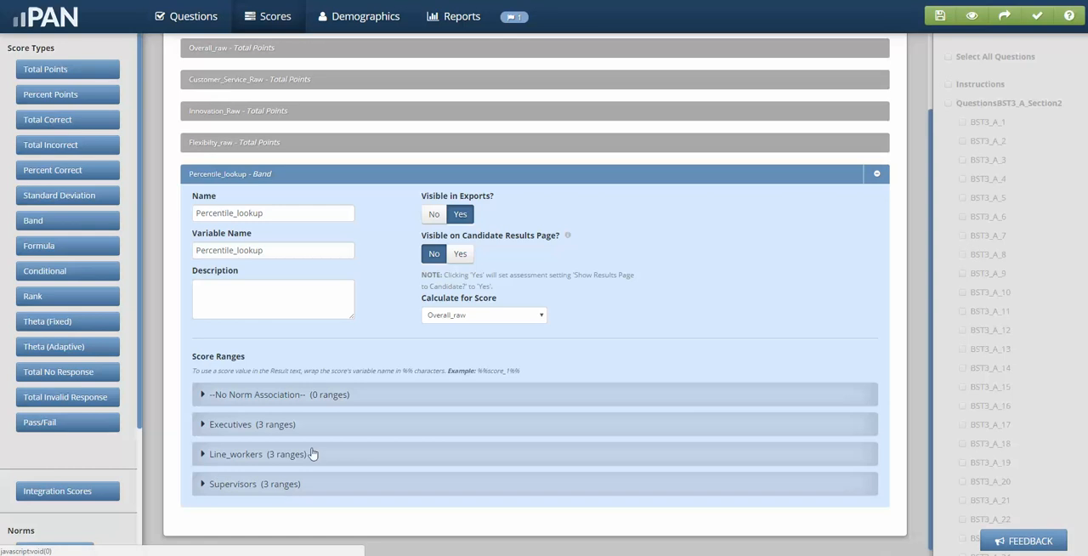
{"action": "scroll", "coordinate": [396, 299], "scroll_direction": "up", "scroll_amount": 2}
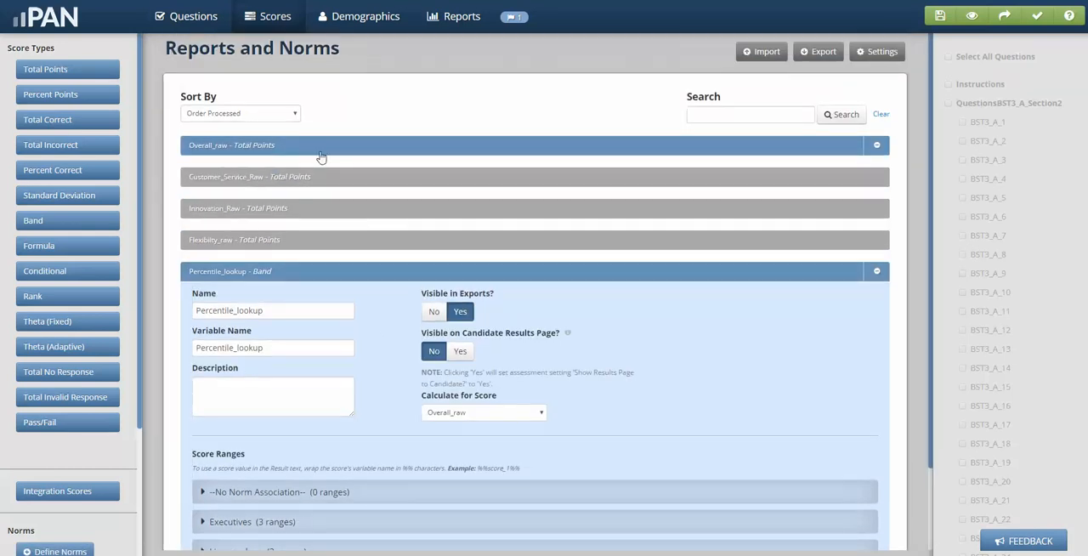